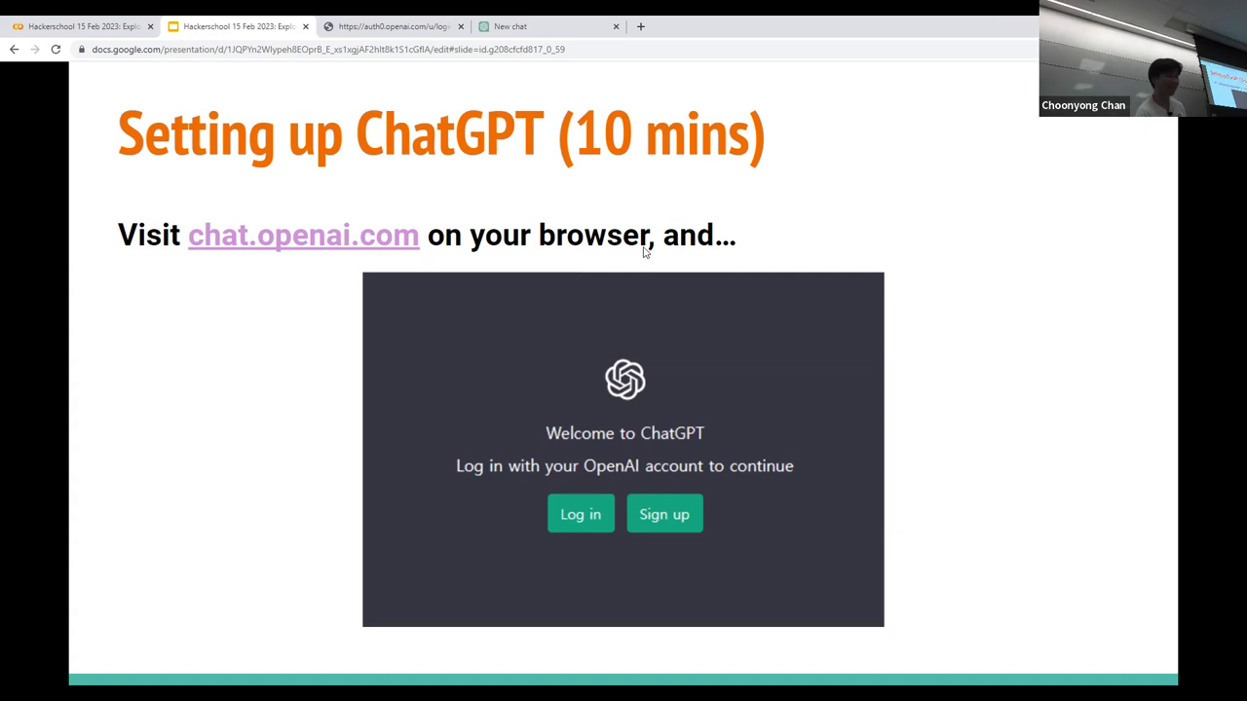
On the OpenAI login page, enter the account's email address and continue to the password stage
key(ctrl+Tab)
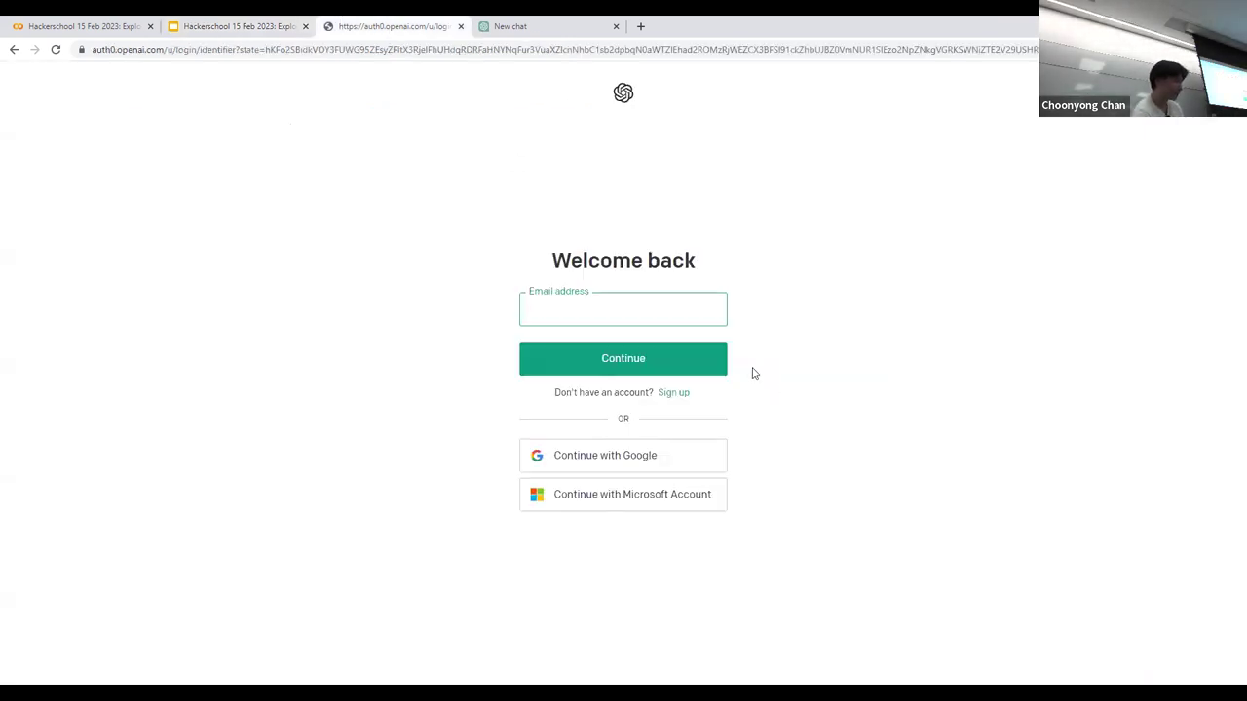
click(669, 322)
text(chan)
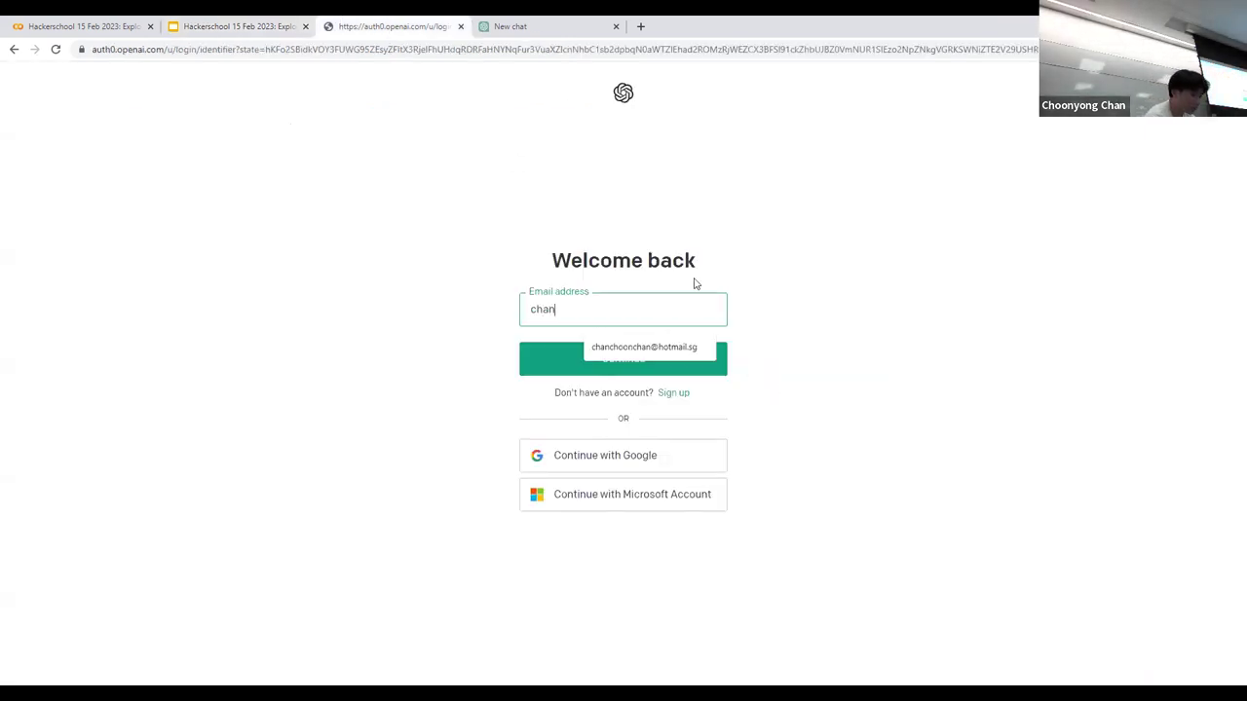
key(Down)
key(Return)
key(Return)
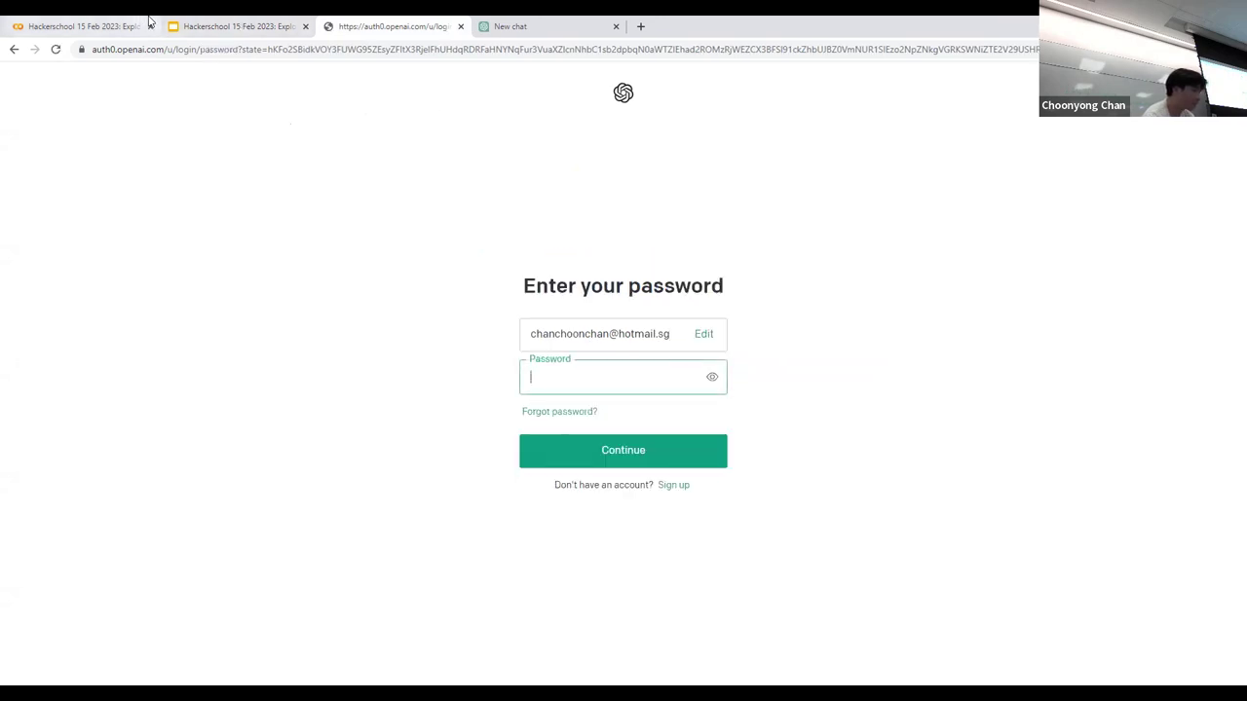
Copy the account password from the credentials cell of the Colab notebook, log in to ChatGPT with it and dismiss the save-password prompt
click(142, 20)
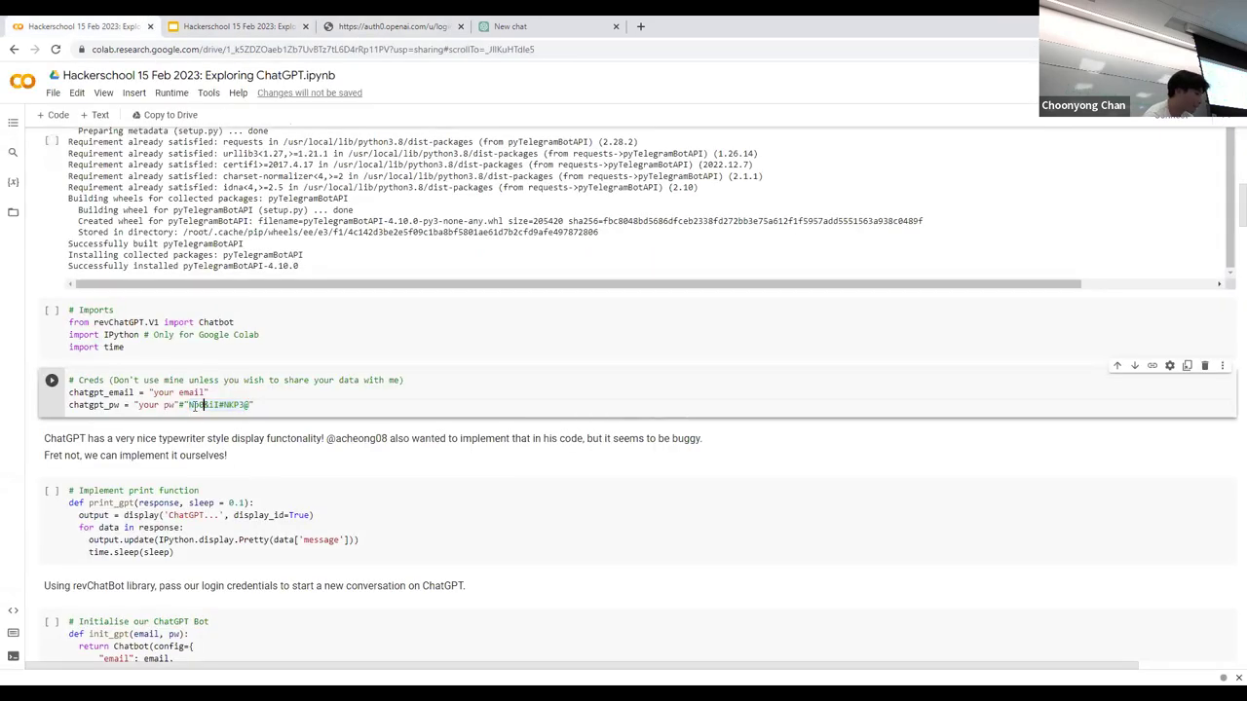
drag(192, 408, 251, 406)
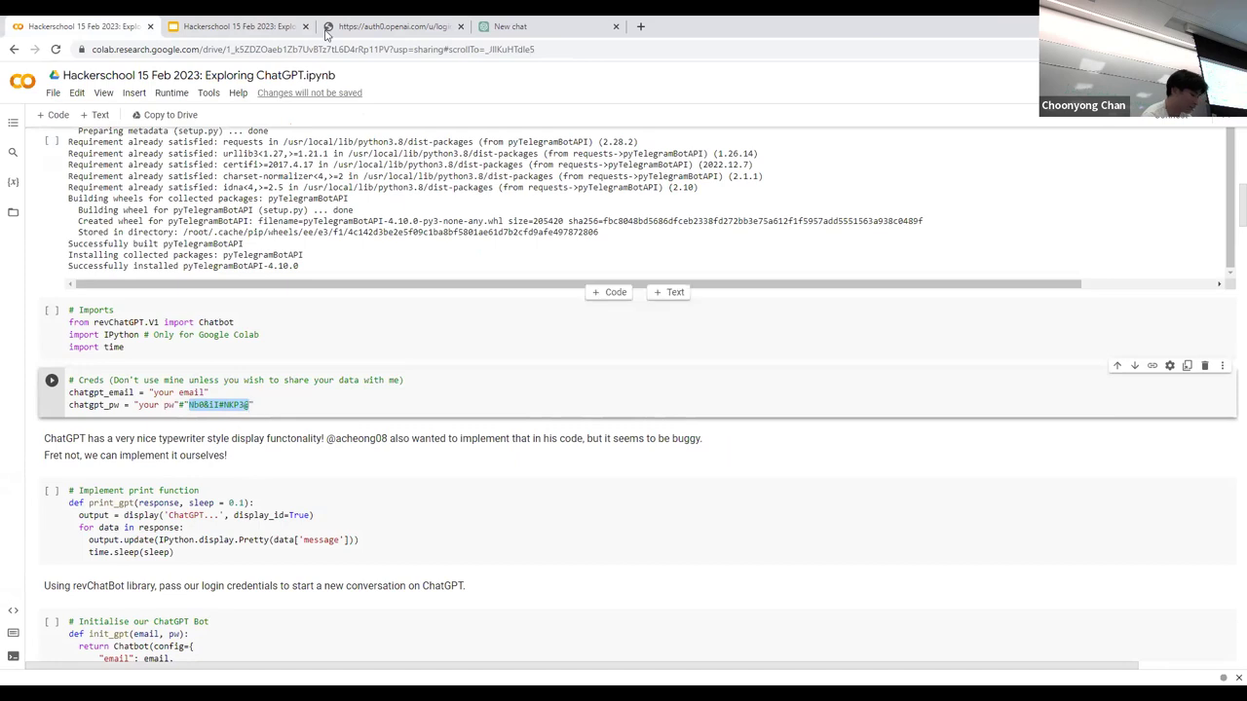
click(390, 26)
key(ctrl+v)
click(616, 463)
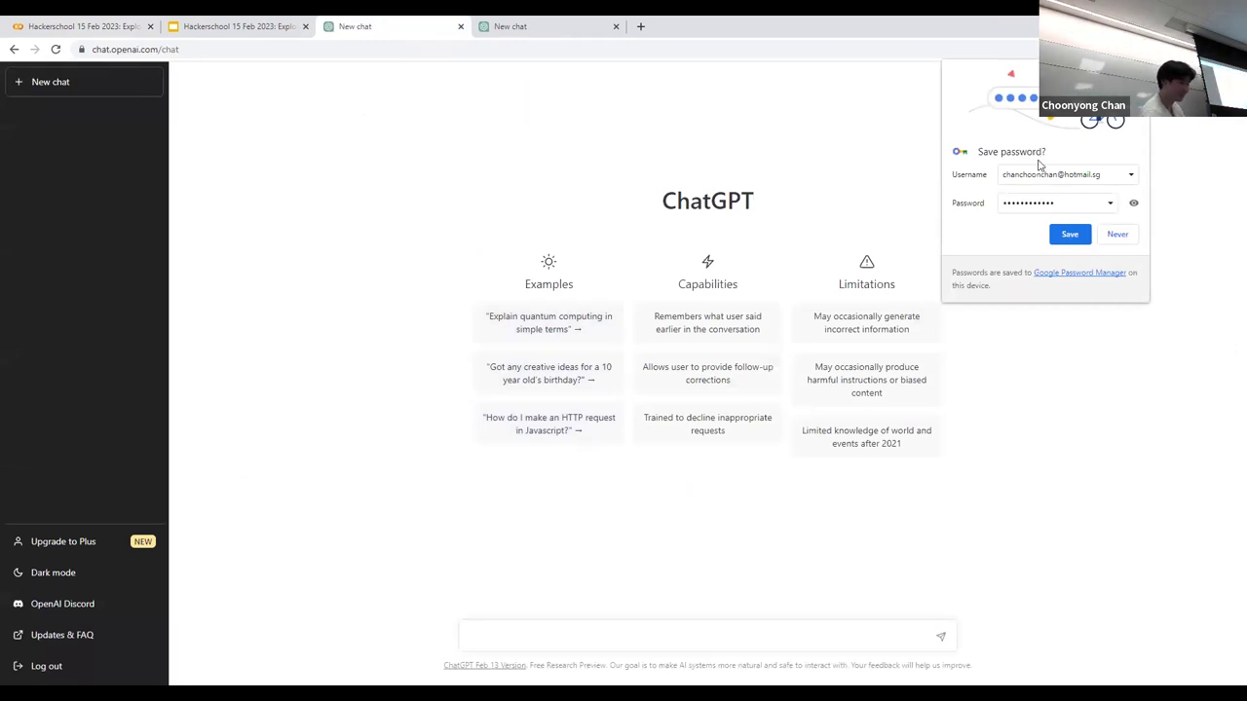
click(511, 224)
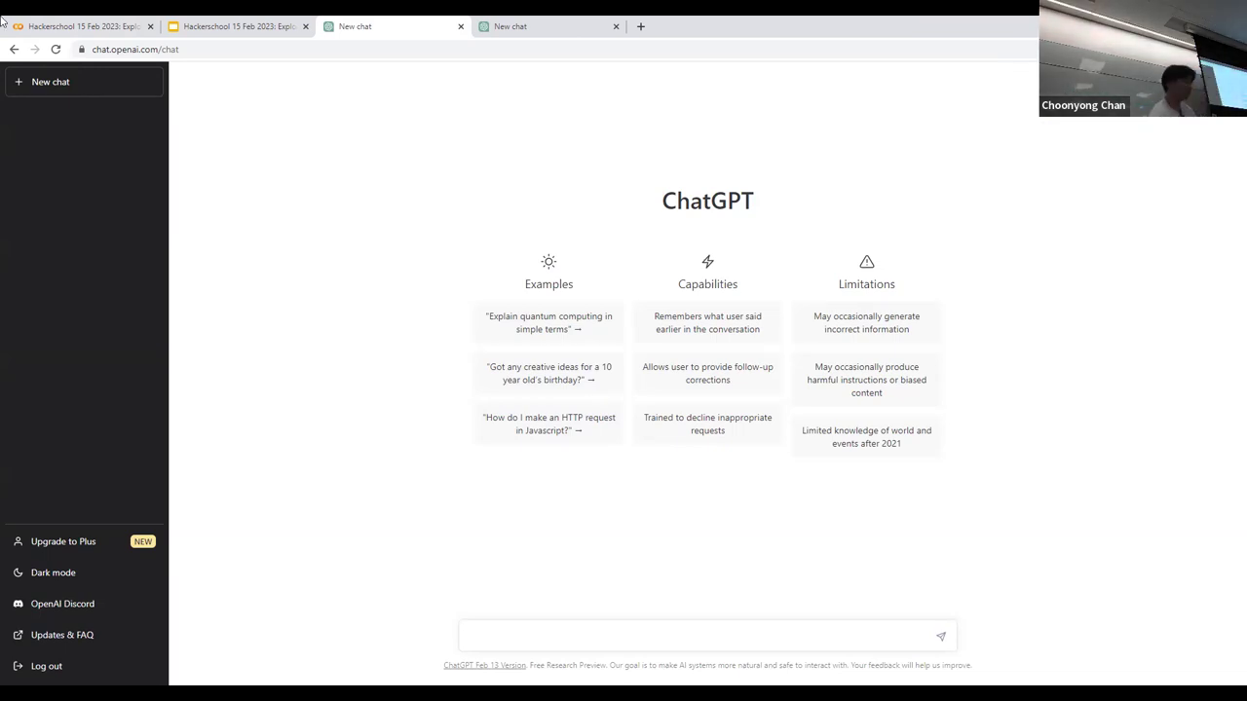
click(289, 29)
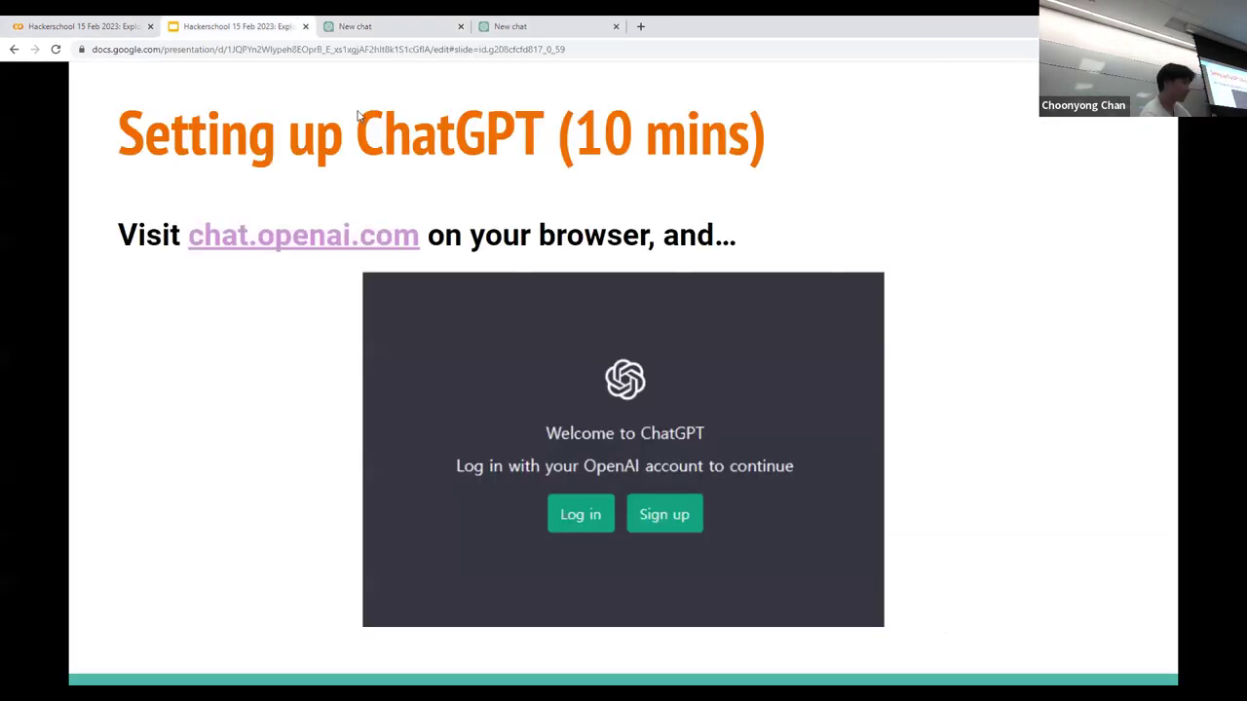
key(ctrl+shift+f)
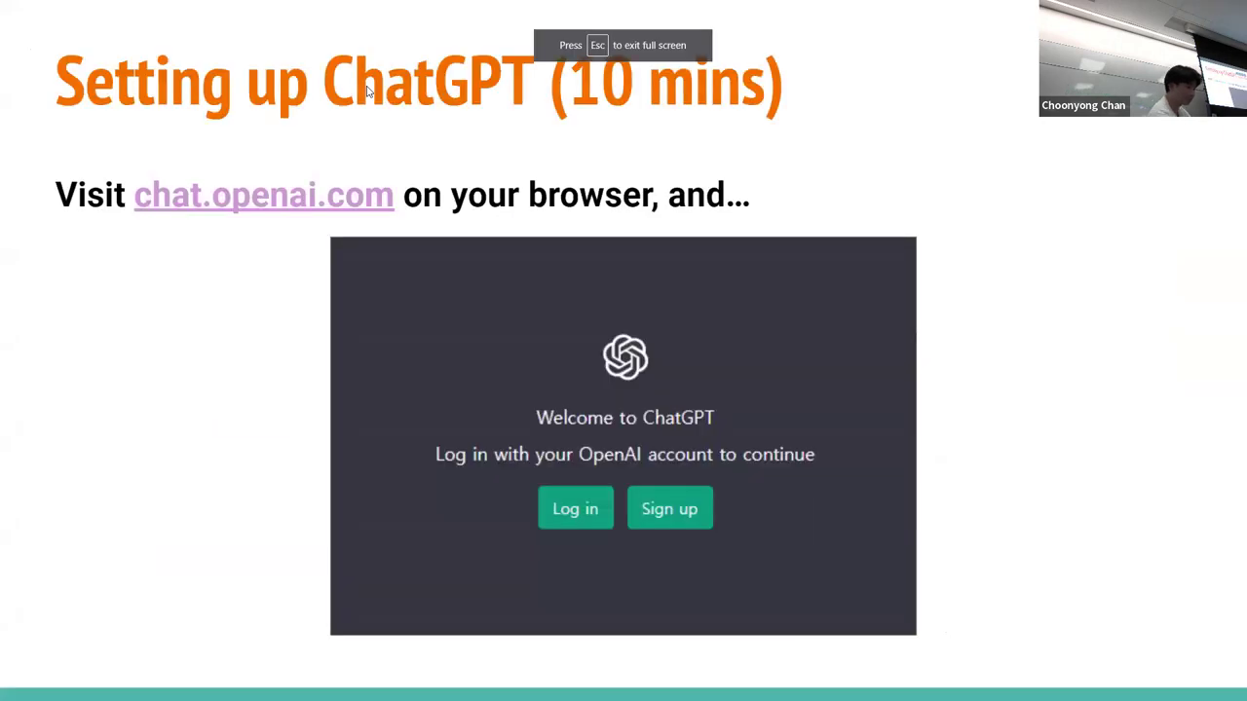
key(Escape)
Close the duplicate ChatGPT tab and send the prompt "Write a minimax algorithm to TicTacToe" in the remaining chat
click(431, 26)
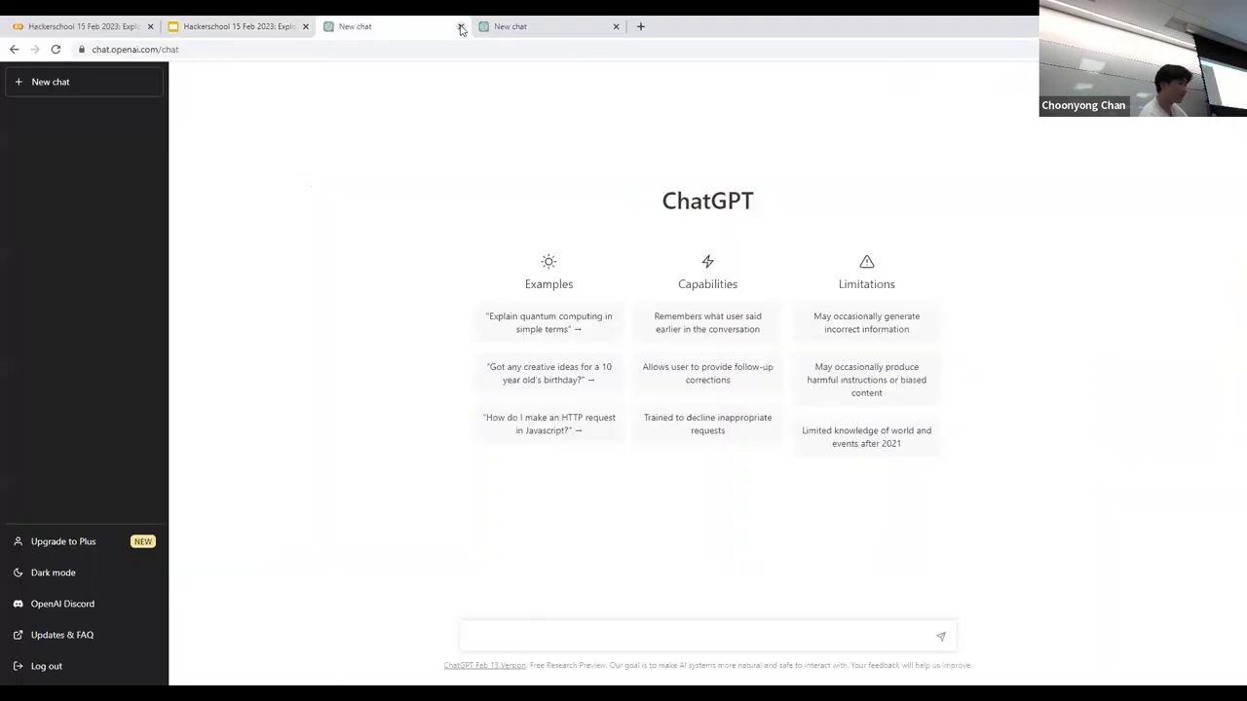
click(461, 28)
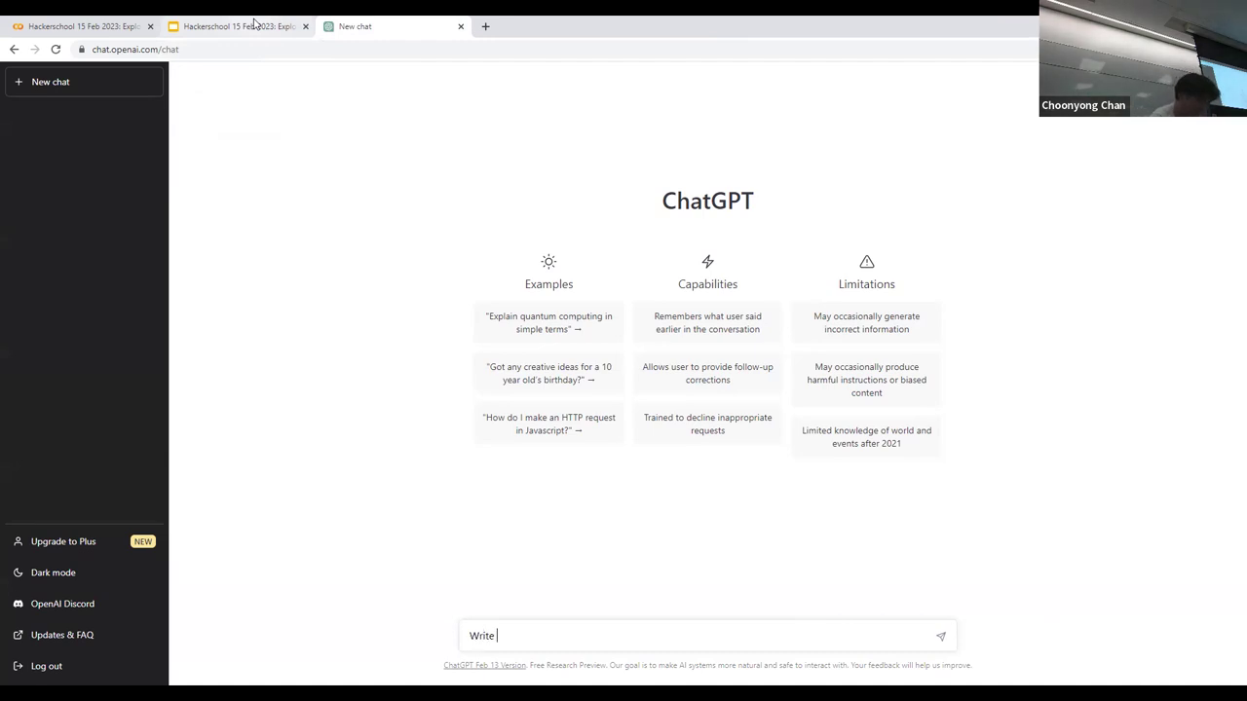
text(a minimax )
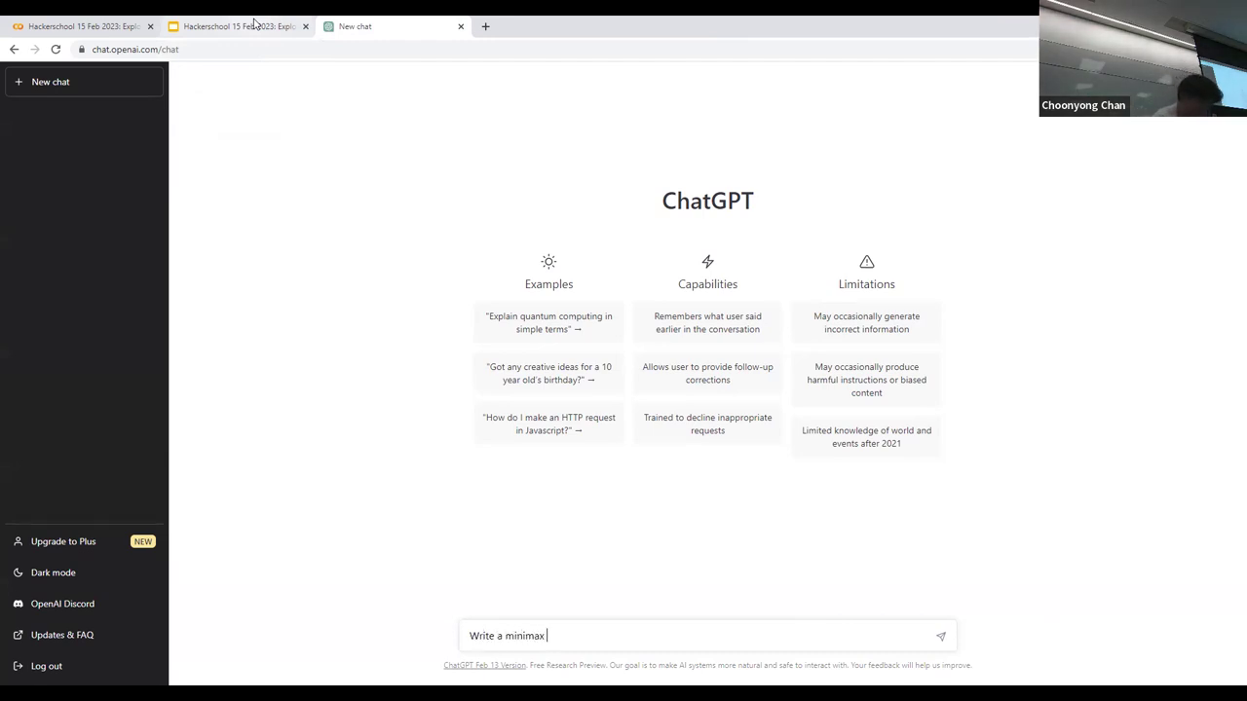
text(algorithm to)
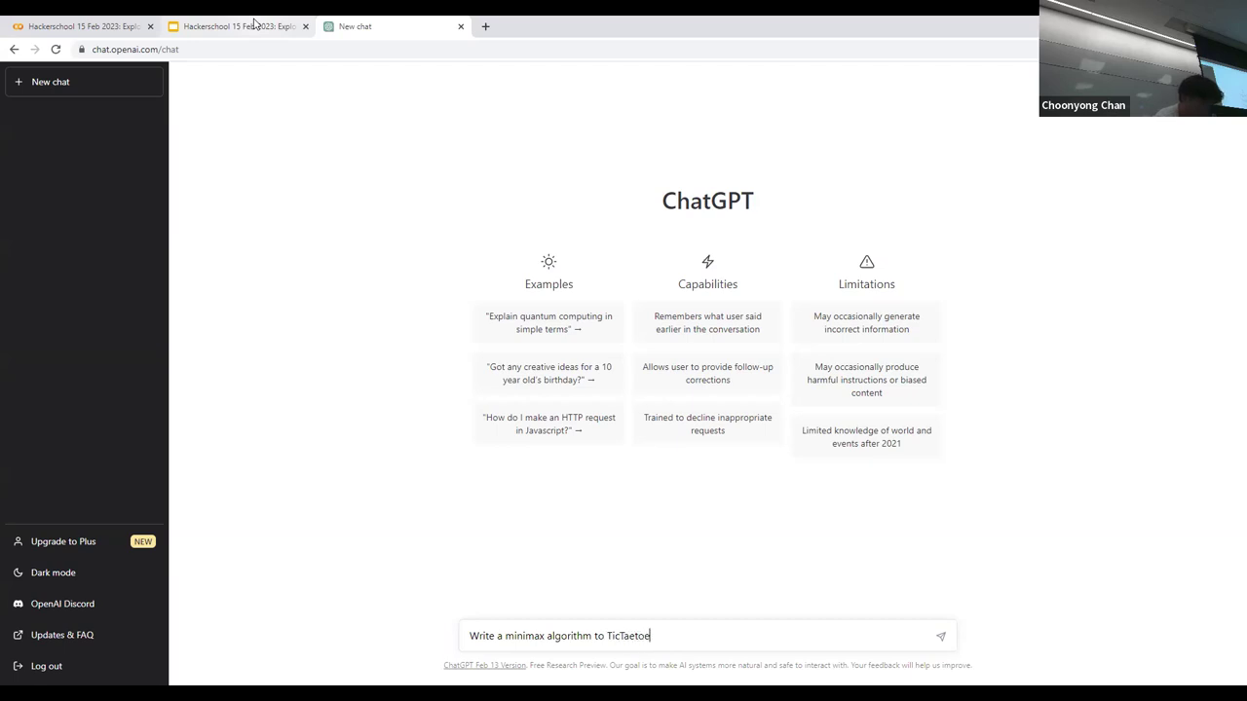
text(TicTacToe)
key(Return)
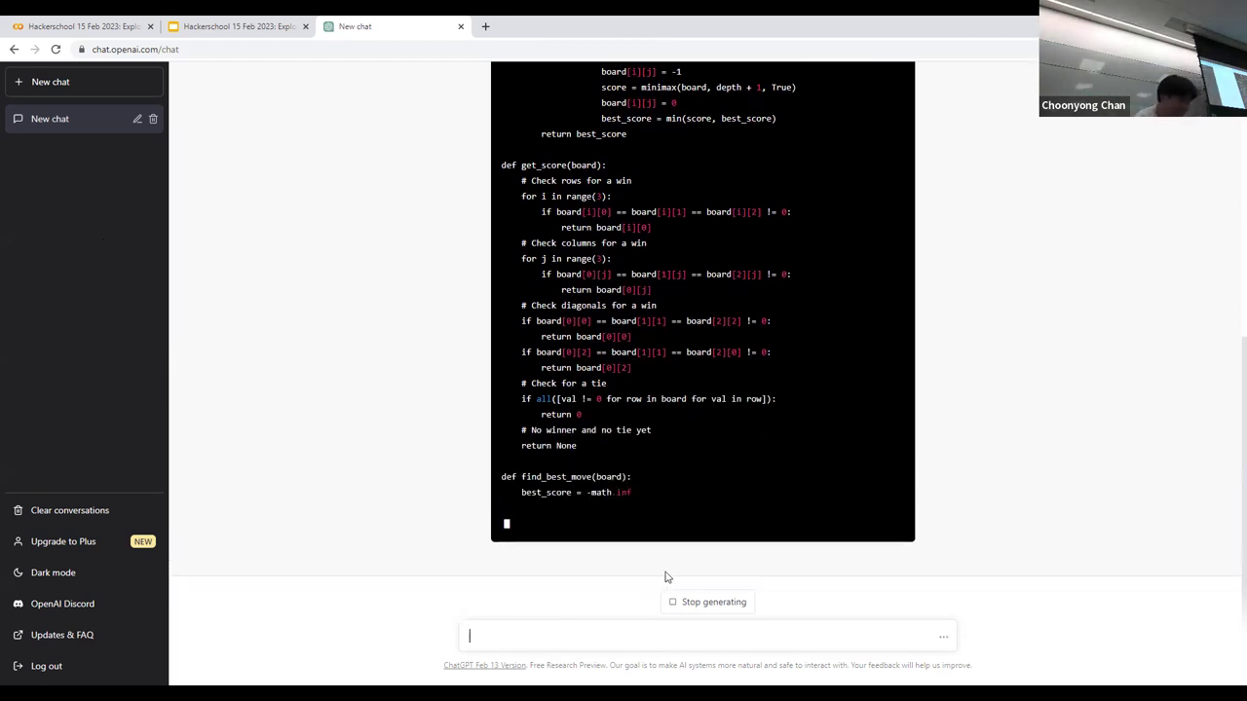
Stop the minimax code response and send the prompt "Write an introduction to the workshop"
click(689, 602)
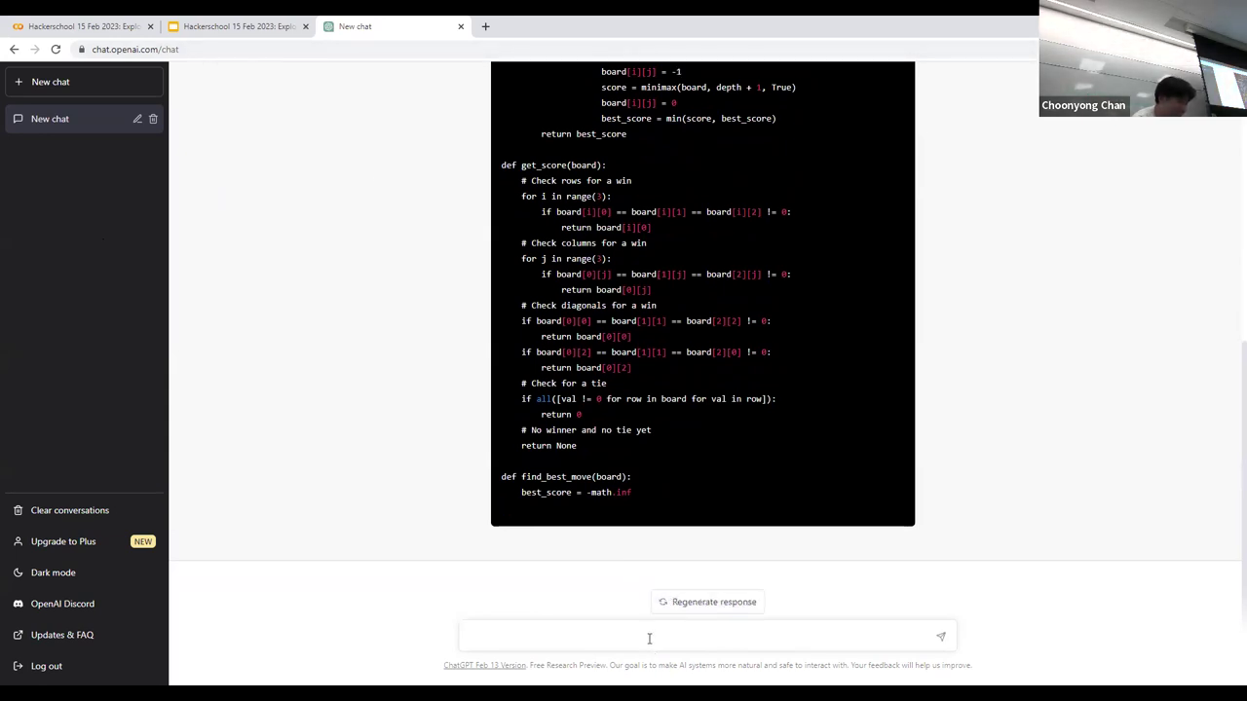
text(Write an i)
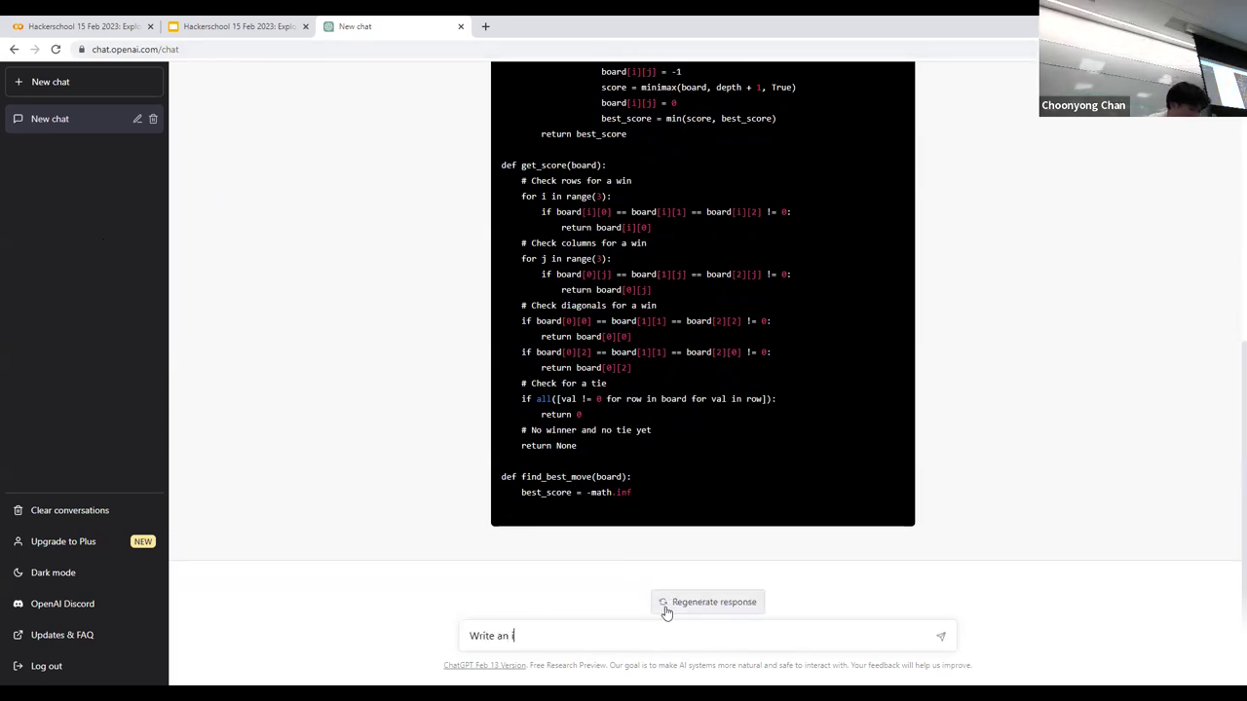
text(ntroduction to the workshop i)
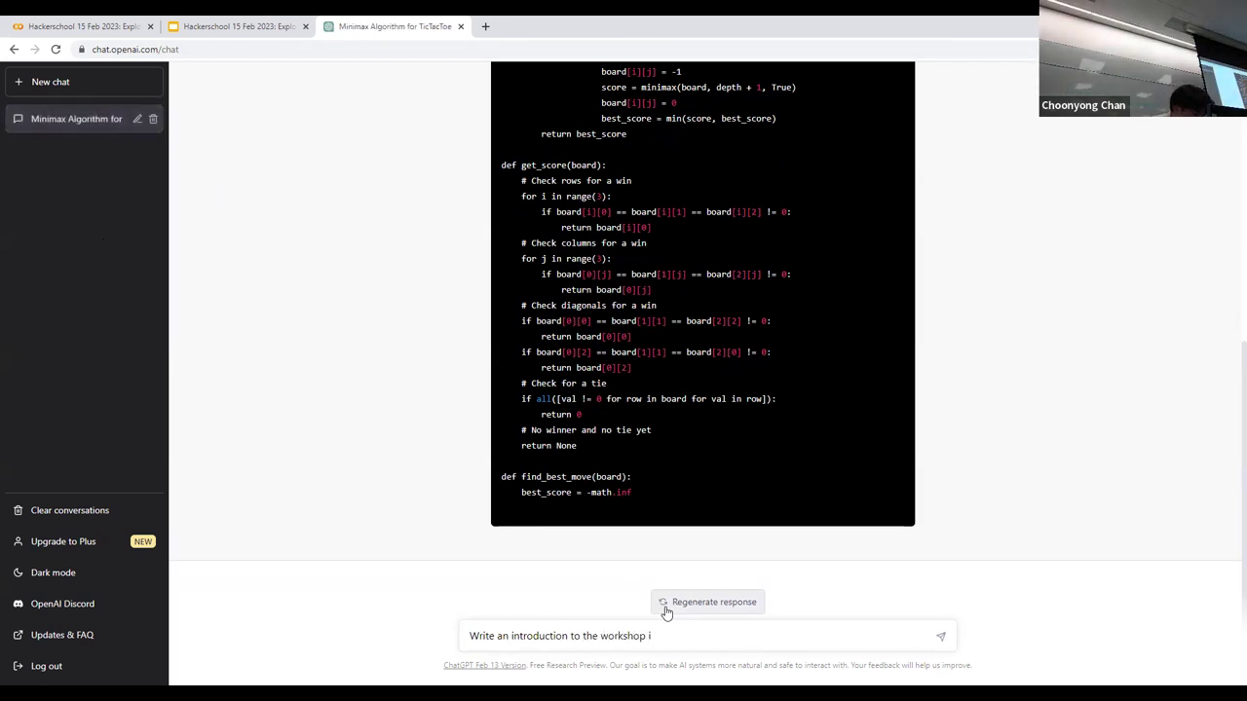
key(Return)
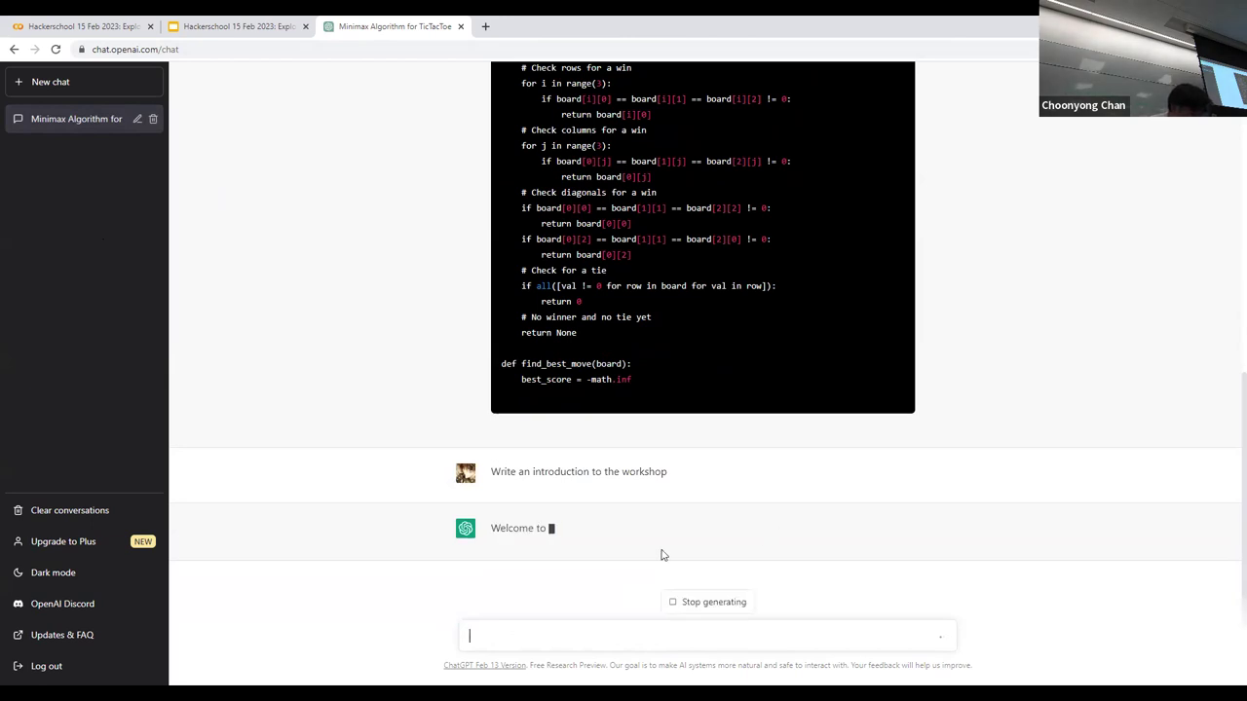
Stop the workshop reply and resend its prompt as "Write an introduction to the workshop "intro to chatgpt""
click(704, 602)
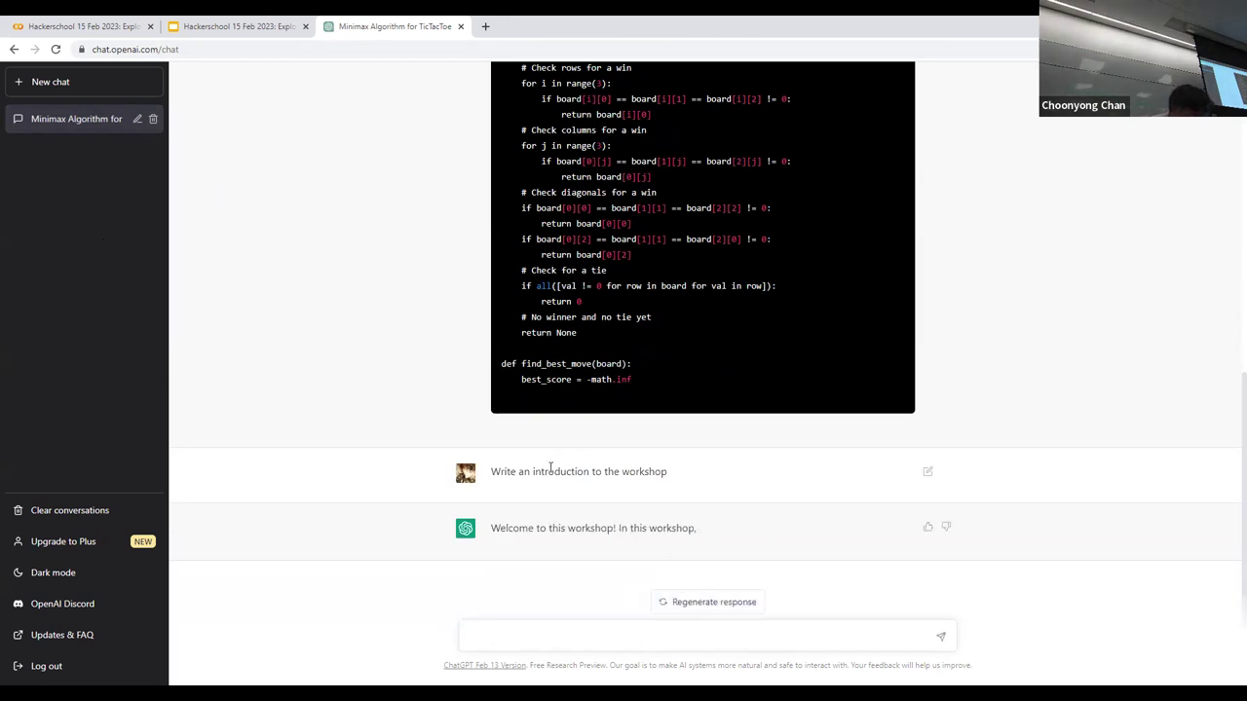
triple_click(550, 469)
key(ctrl+c)
click(545, 633)
key(ctrl+v)
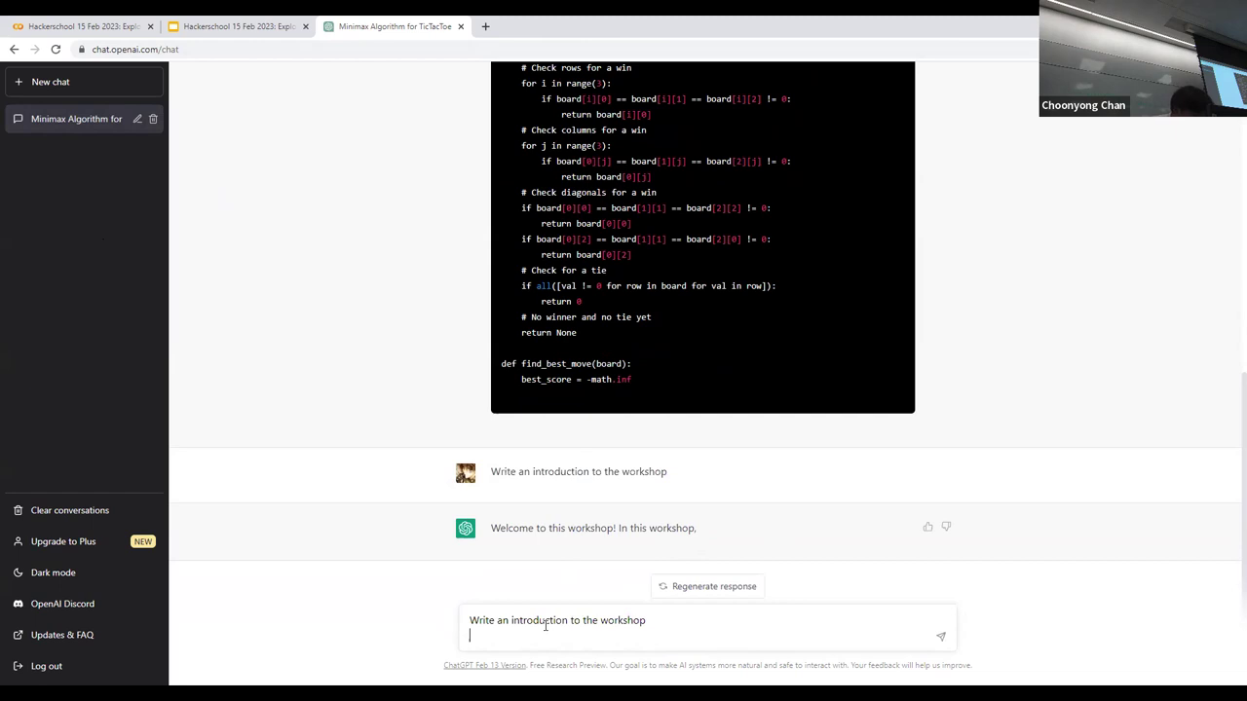
key(BackSpace)
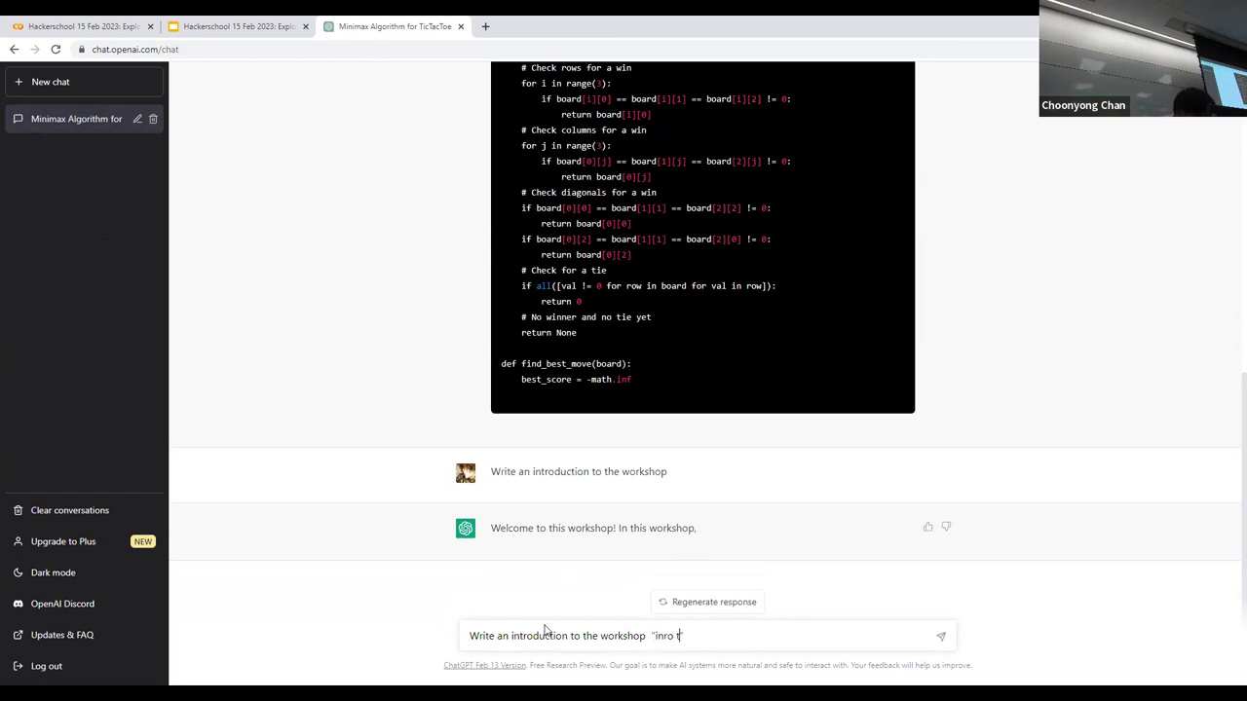
text("intro to chat)
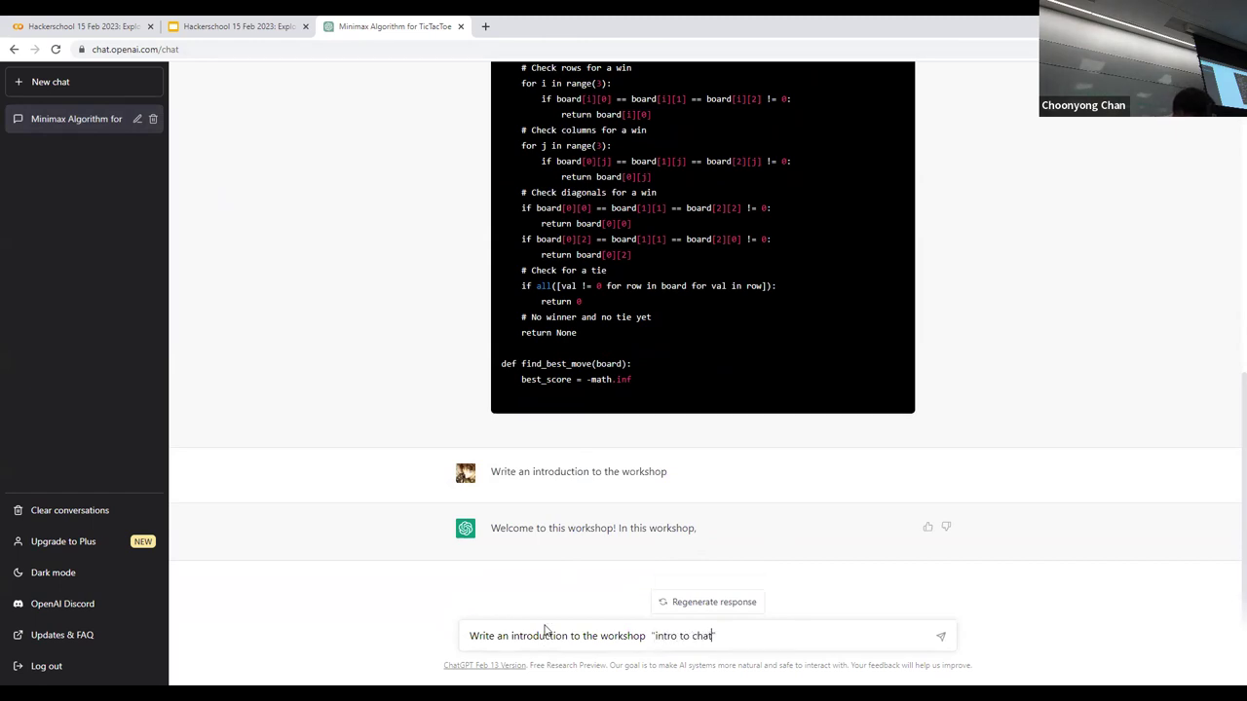
text(gpt")
key(Return)
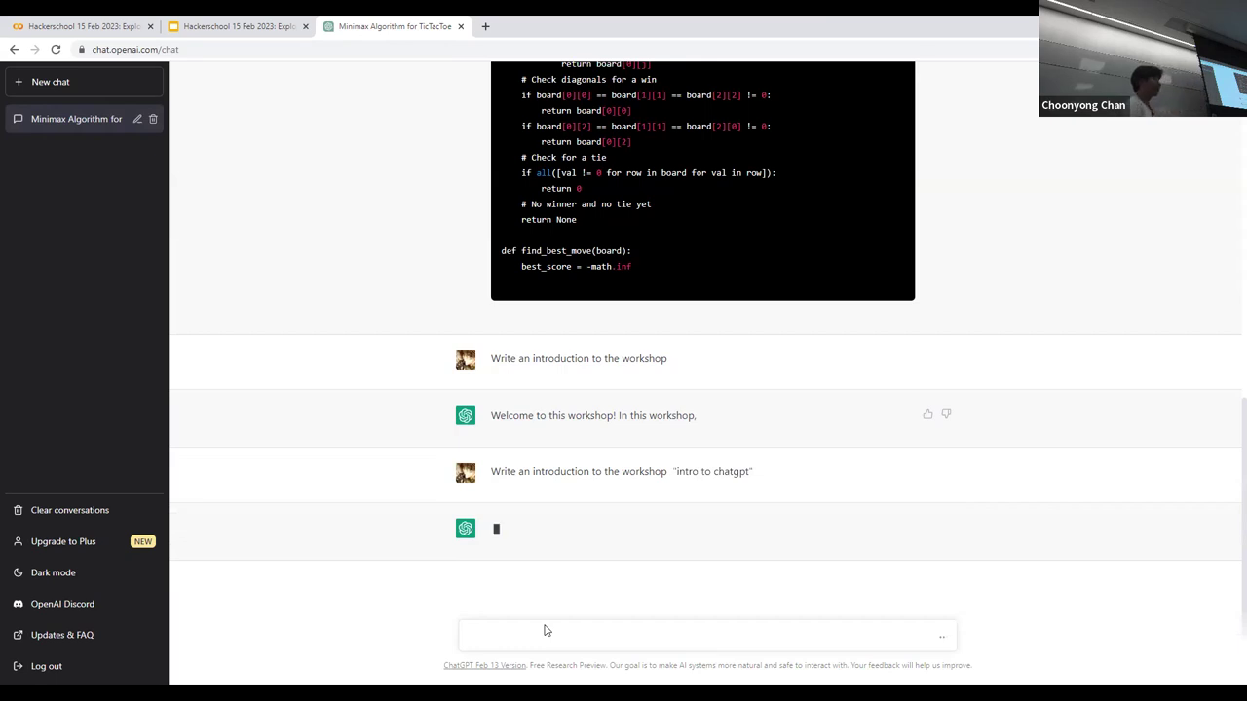